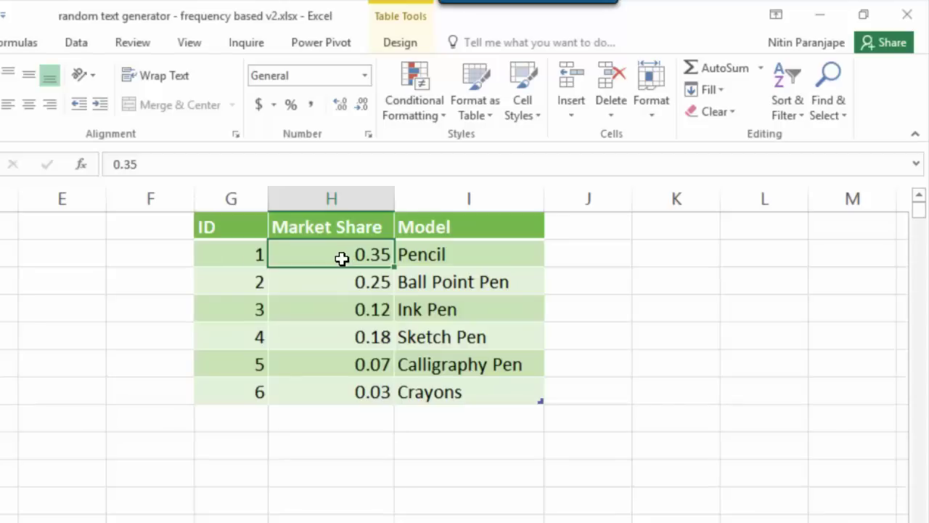
- Add a total row to the market share table
drag(344, 257, 355, 390)
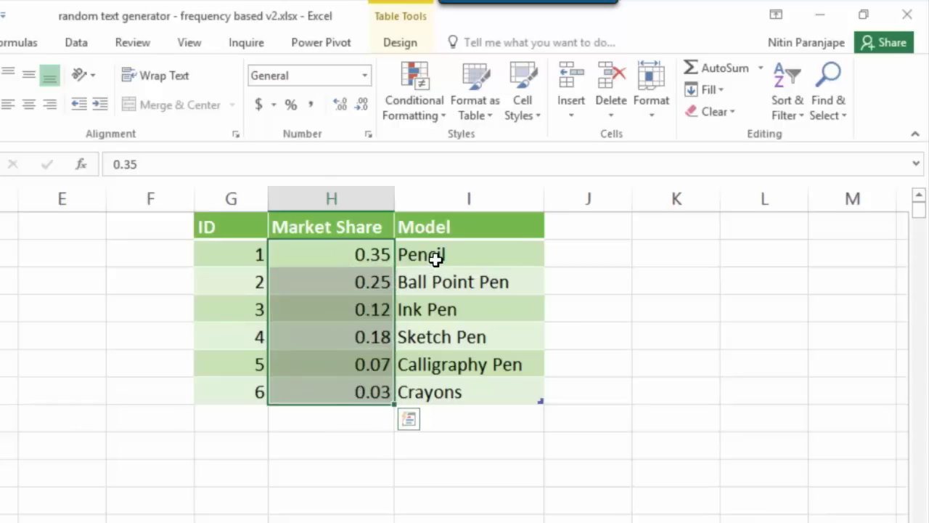
drag(431, 255, 459, 394)
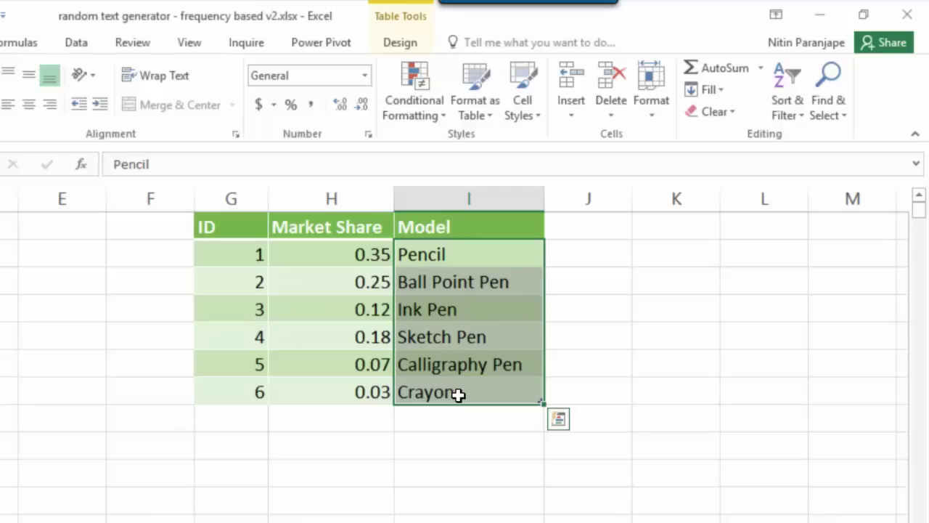
click(359, 256)
drag(359, 256, 383, 400)
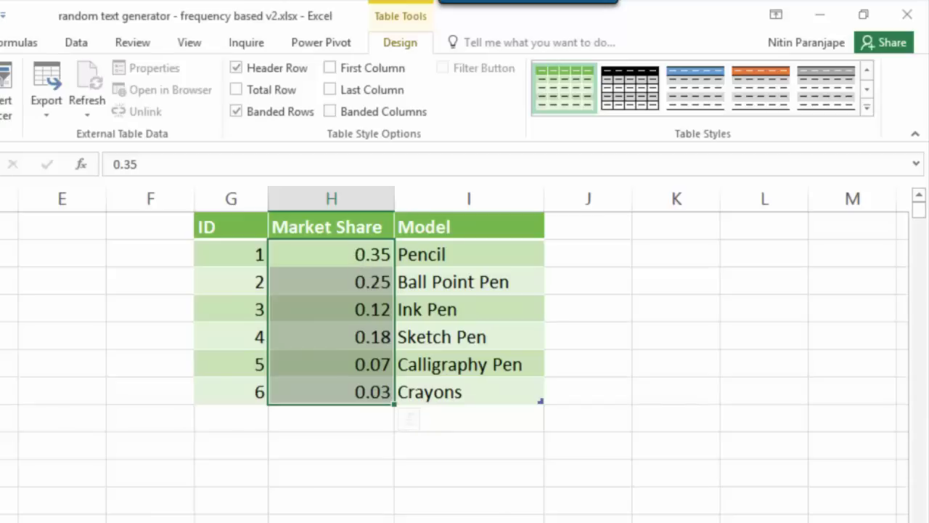
key(ctrl+shift+t)
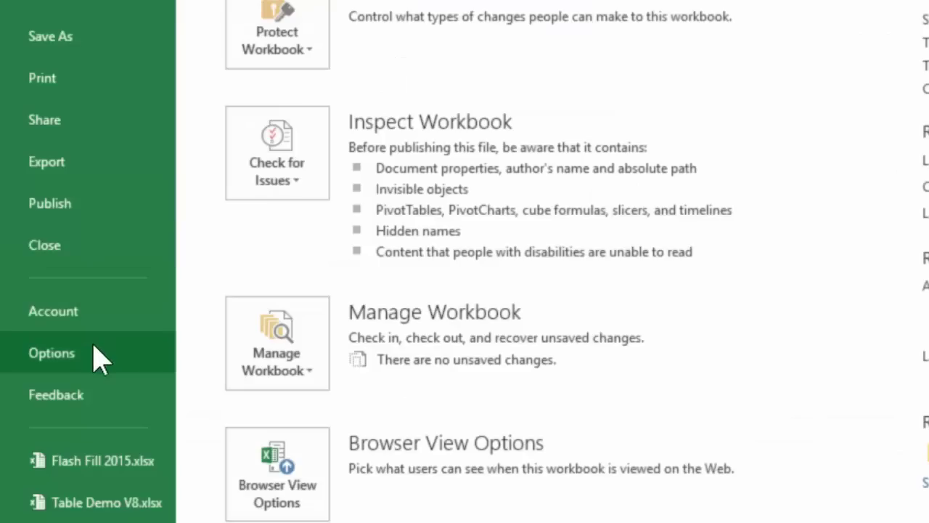
- Enable the Analysis ToolPak and Solver Add-in among the Excel add-ins
click(93, 357)
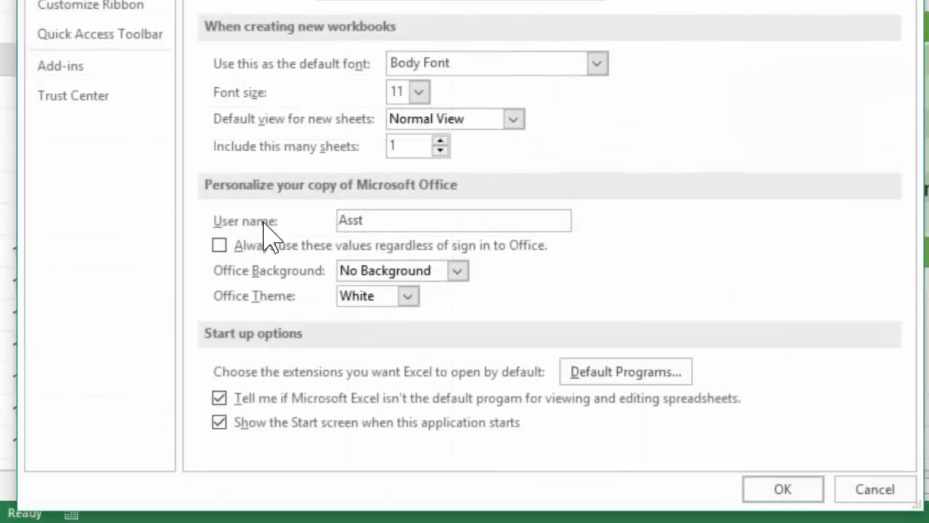
click(85, 71)
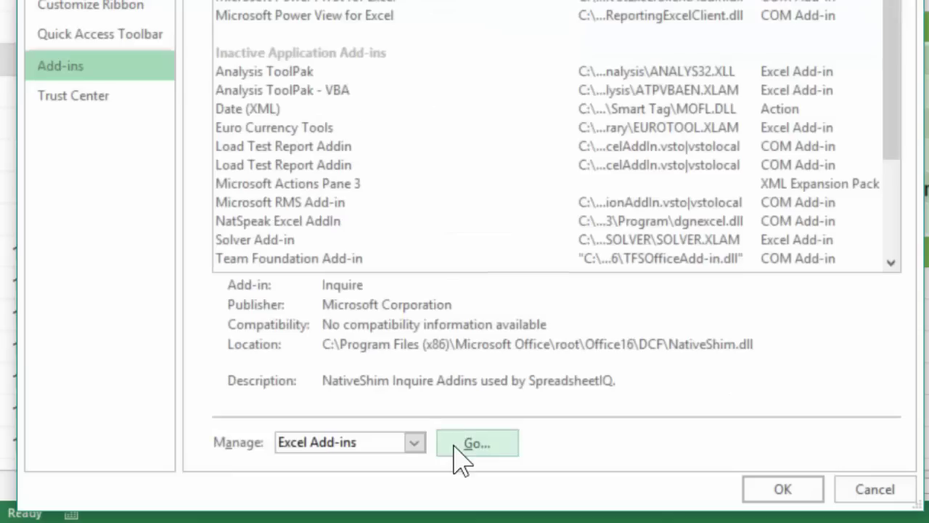
click(456, 445)
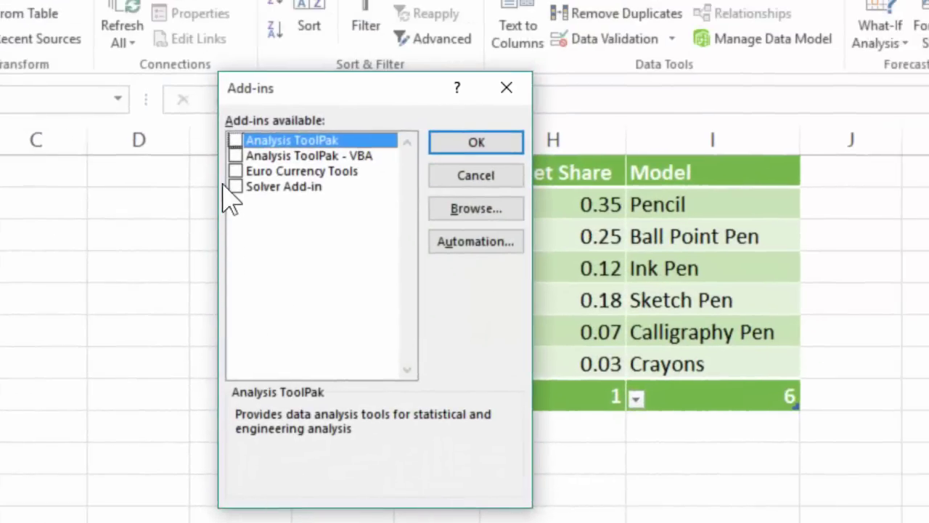
click(236, 140)
click(235, 186)
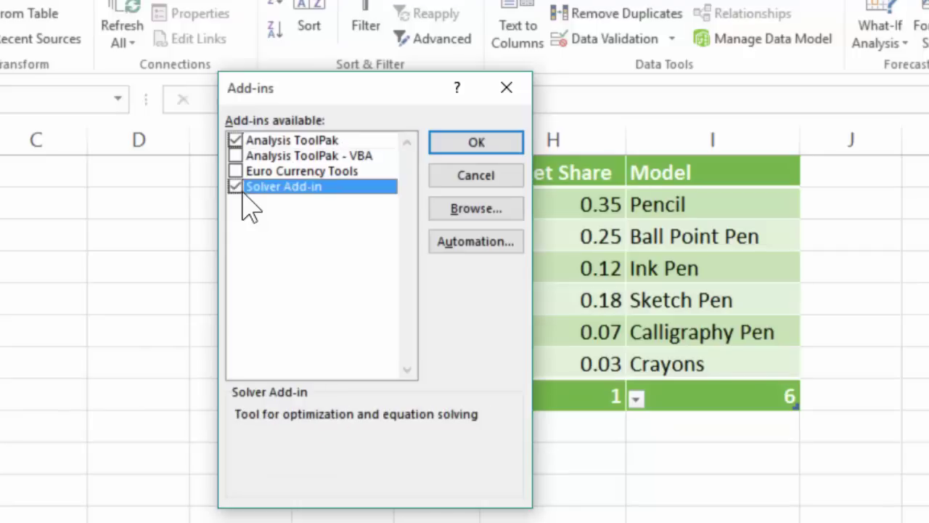
click(455, 148)
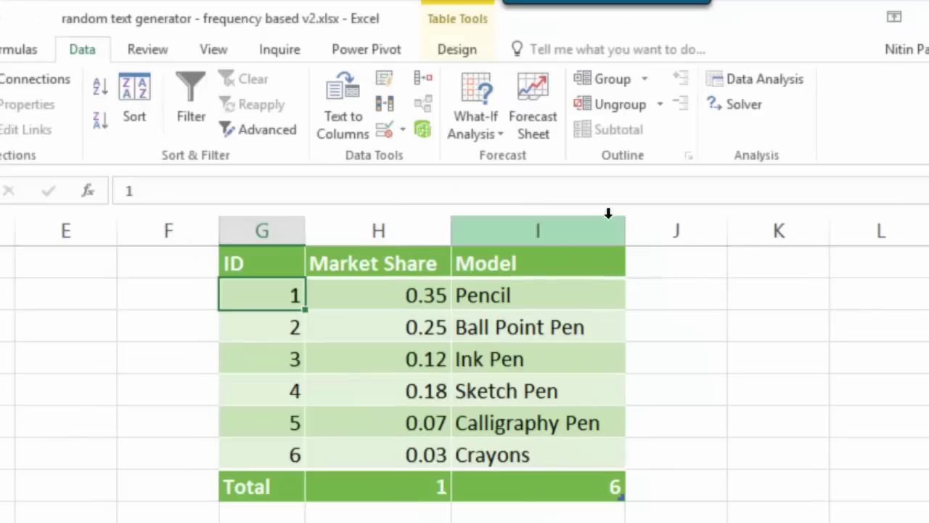
- Start the Random Number Generation analysis tool with the Discrete distribution
click(792, 83)
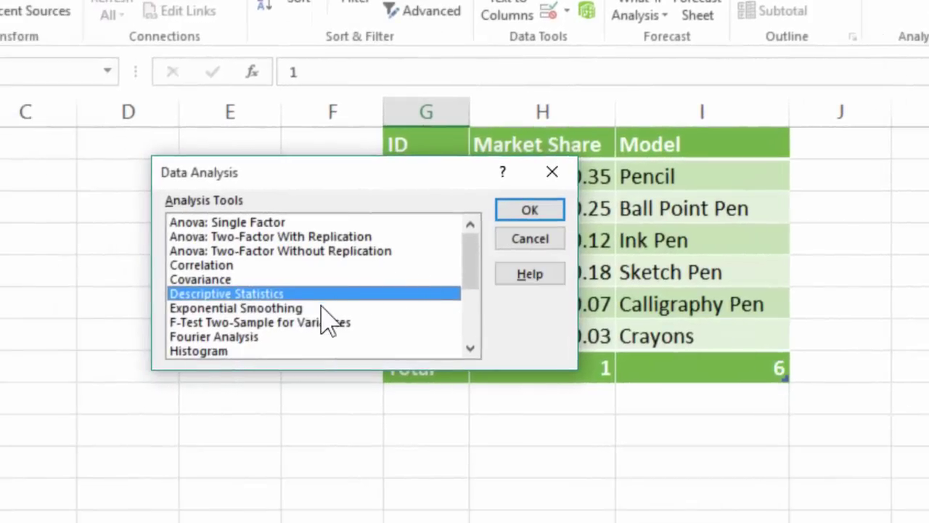
key(r)
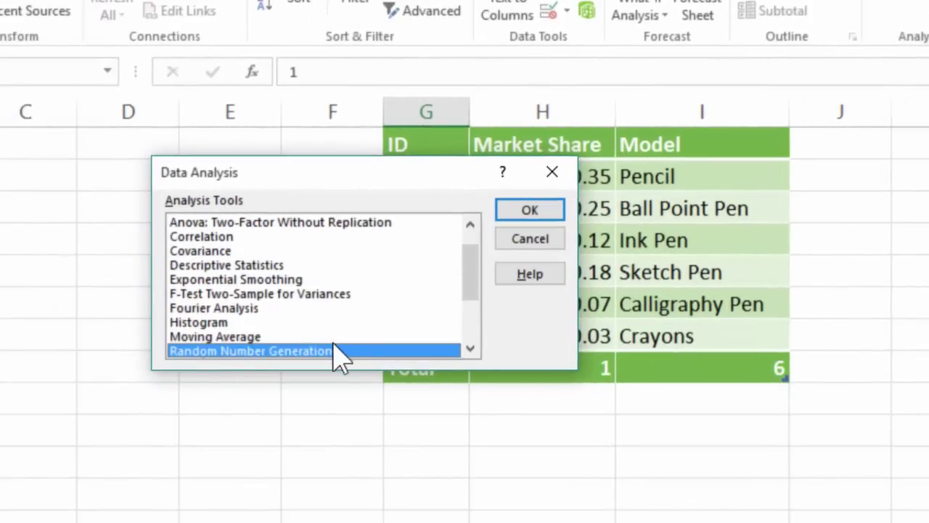
double_click(347, 353)
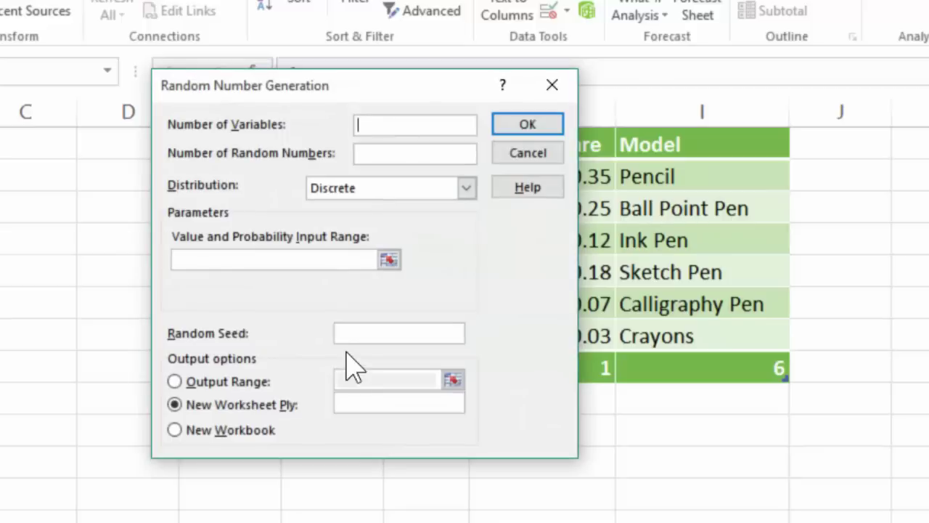
click(466, 188)
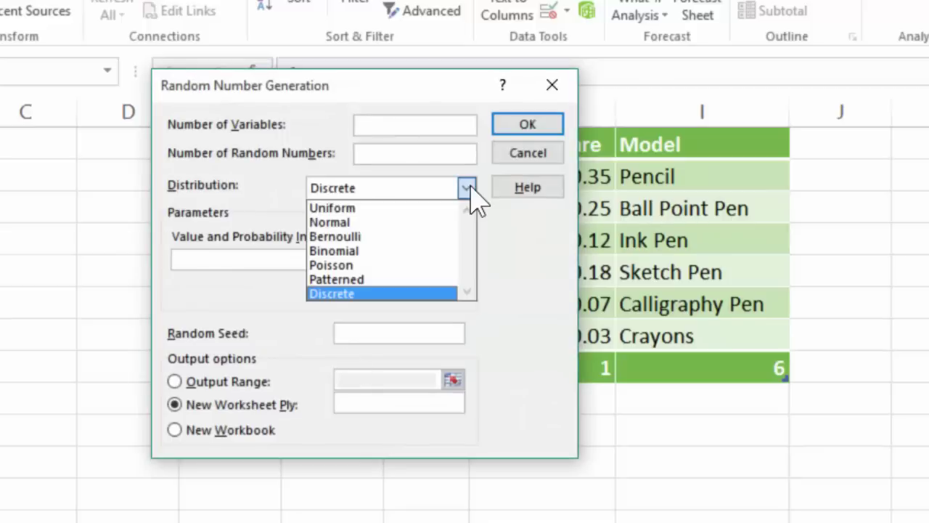
click(384, 293)
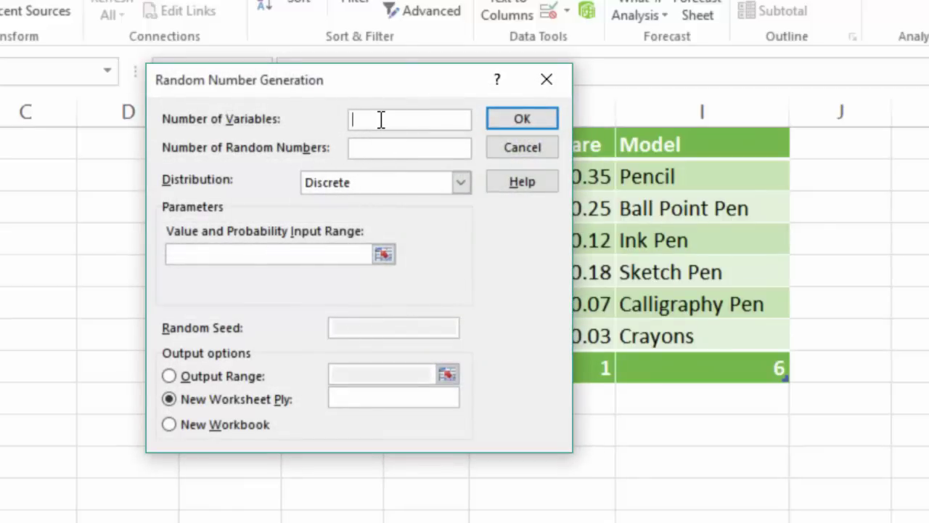
- Set the random number generation to 1 variable and 1000 random numbers
text(1)
click(378, 148)
text(1000)
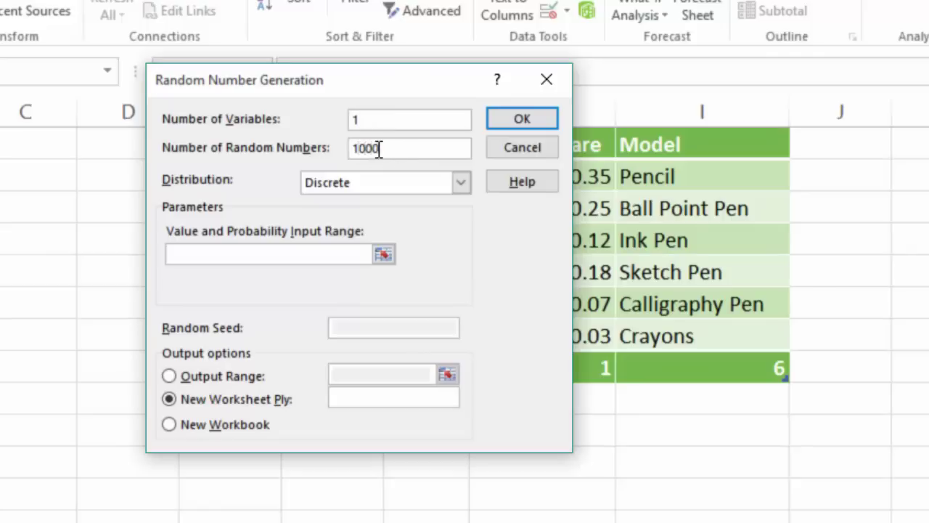
- Set the value and probability input range to the ID and Market Share values in $G$4:$H$9
click(286, 260)
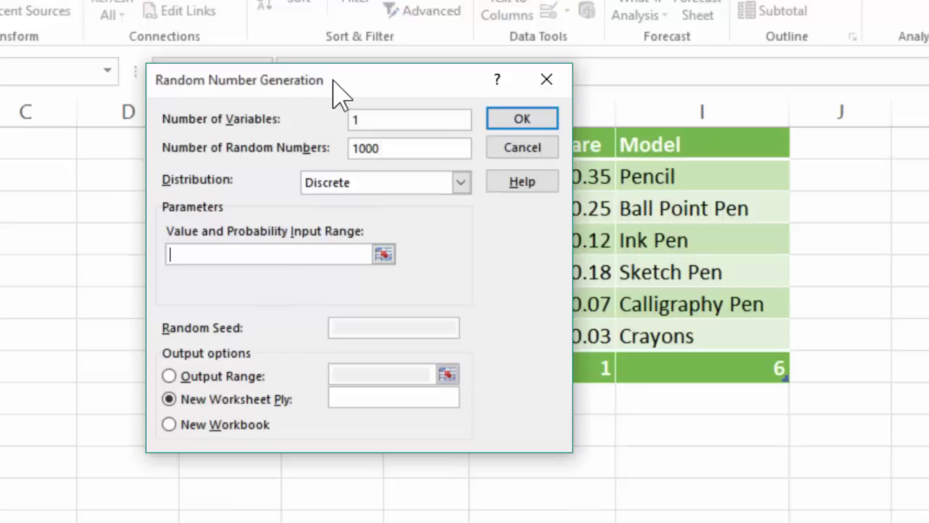
drag(341, 91, 885, 108)
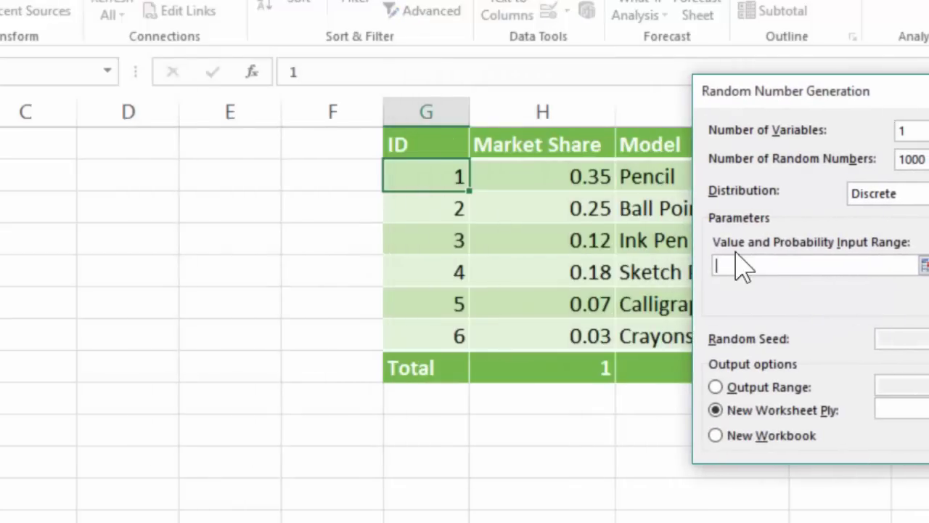
click(432, 176)
drag(432, 176, 512, 332)
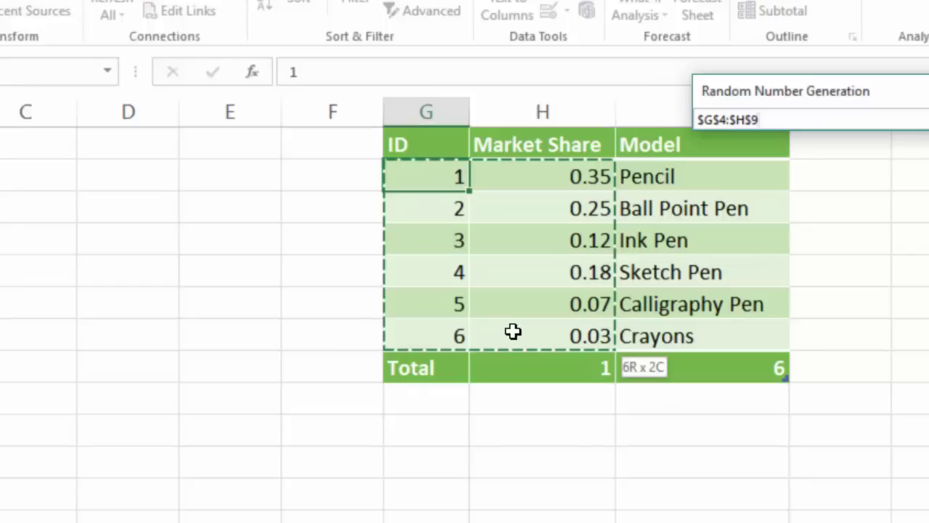
drag(512, 331, 520, 341)
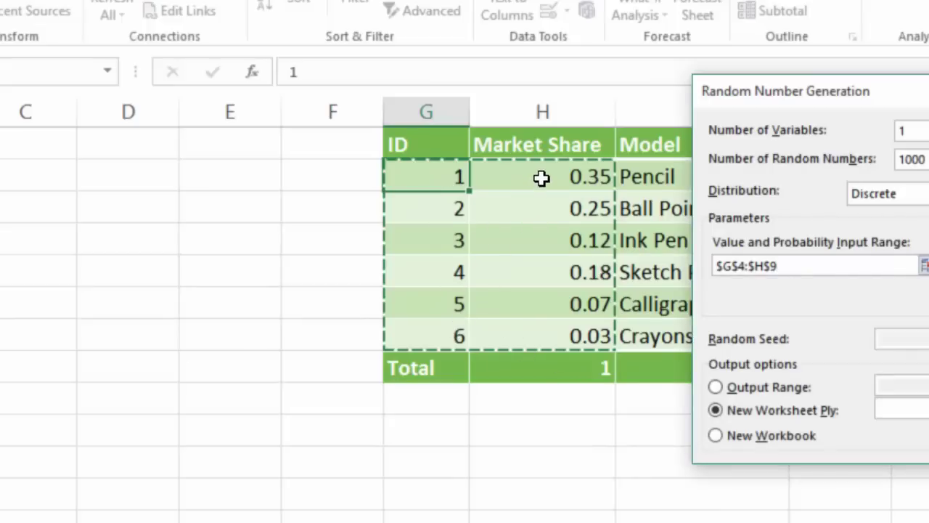
- Set the output range to $B$3 and generate the random numbers
click(802, 388)
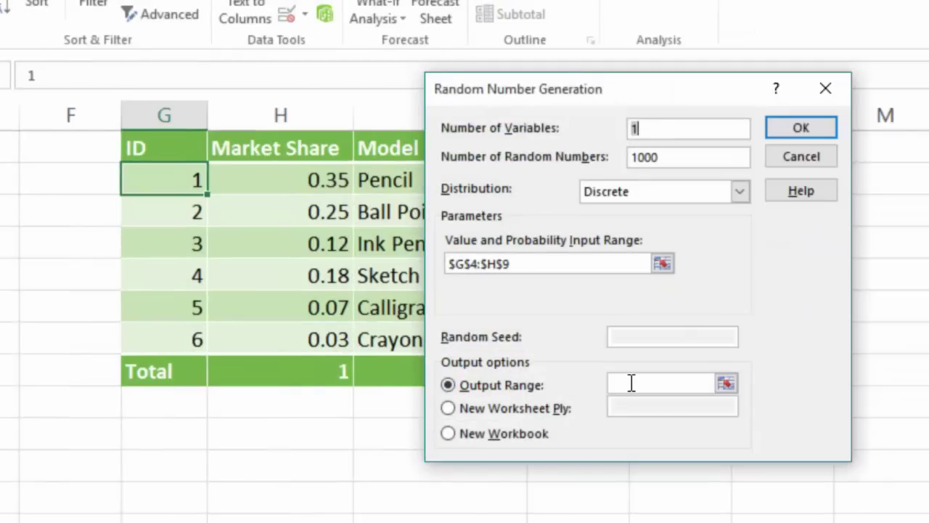
click(882, 383)
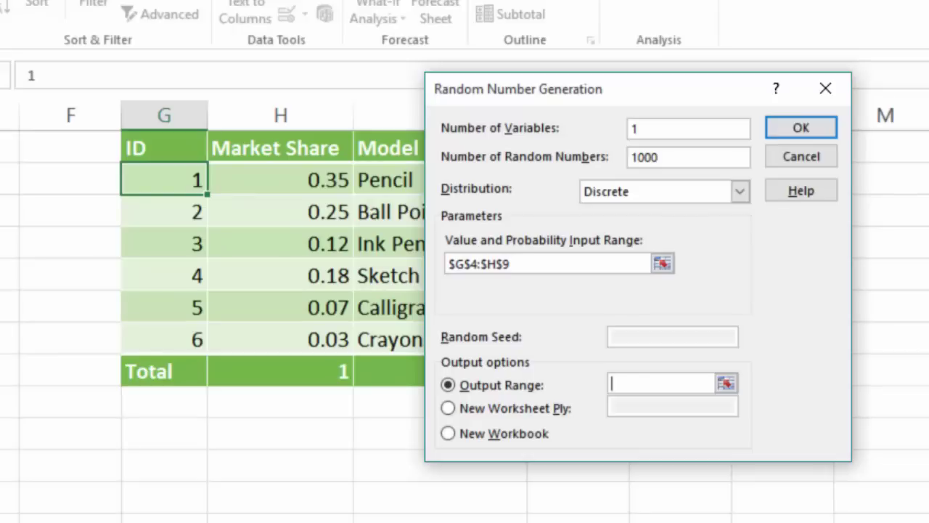
text($B$3)
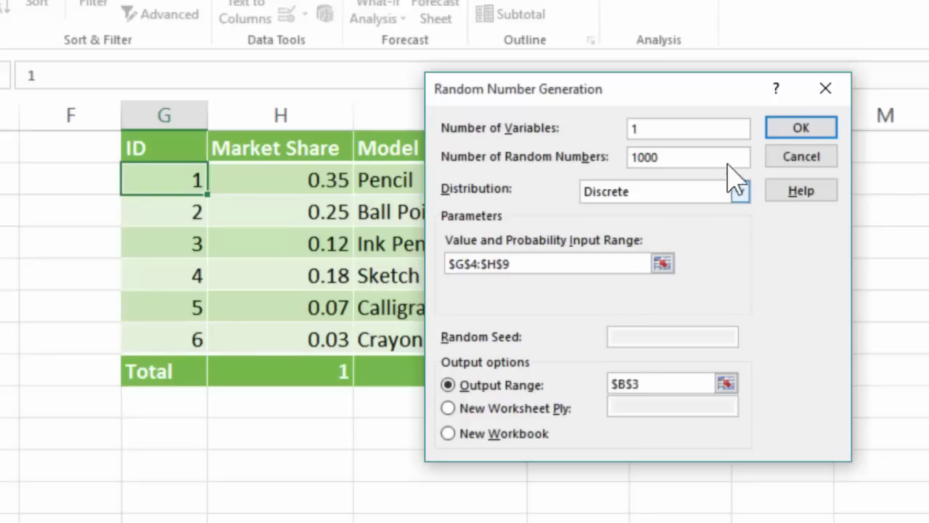
click(773, 129)
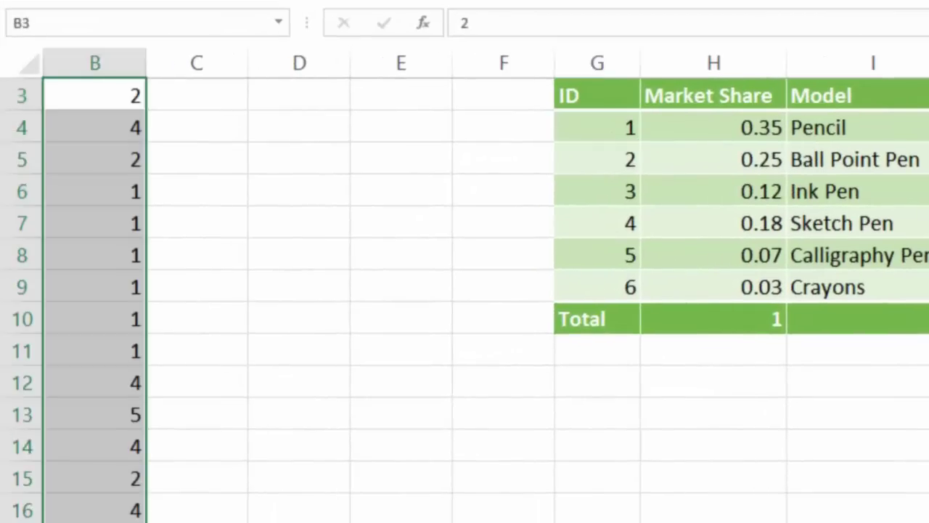
- Enter the headers Number in B2 and Product in C2, and convert the generated data into a table
click(140, 92)
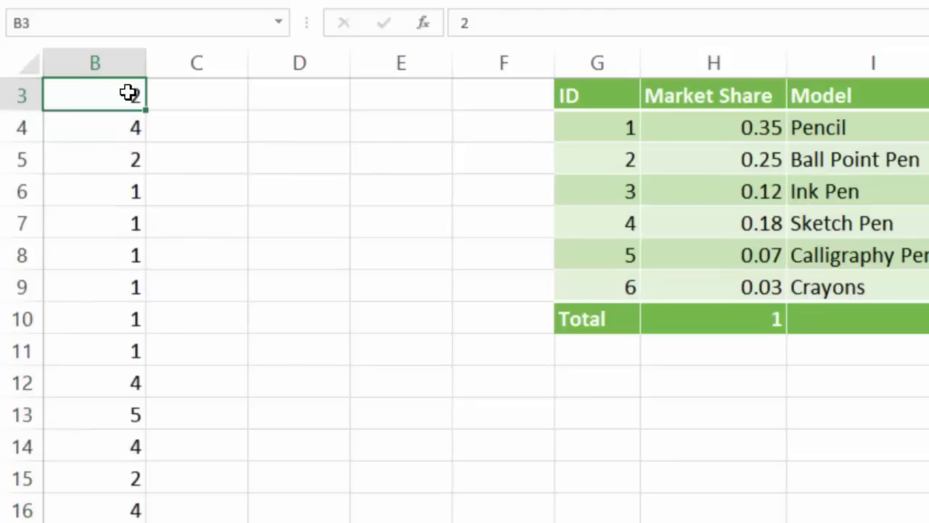
scroll(114, 131, up, 1)
click(110, 127)
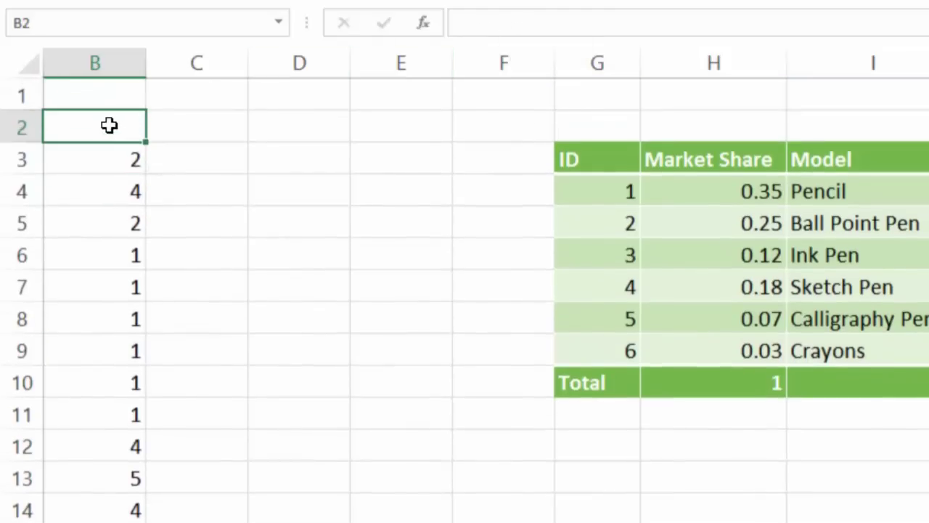
text(Number)
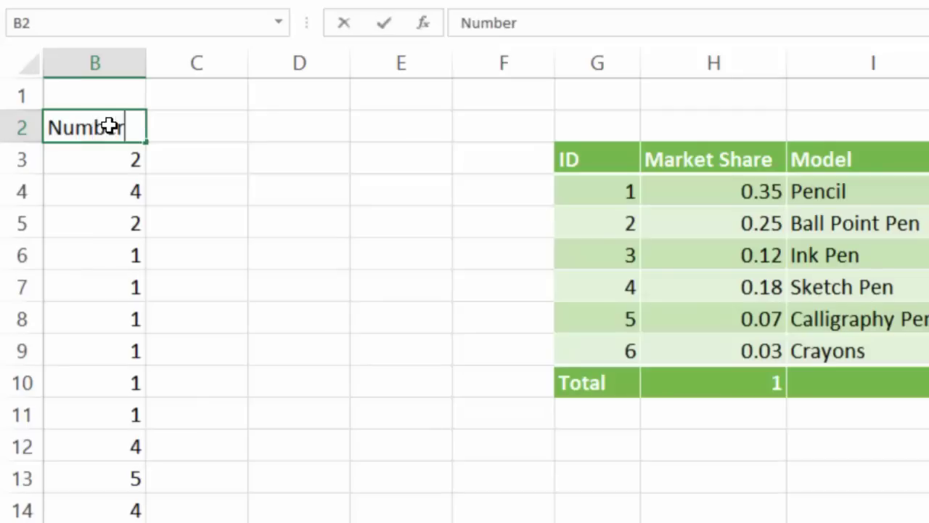
key(Tab)
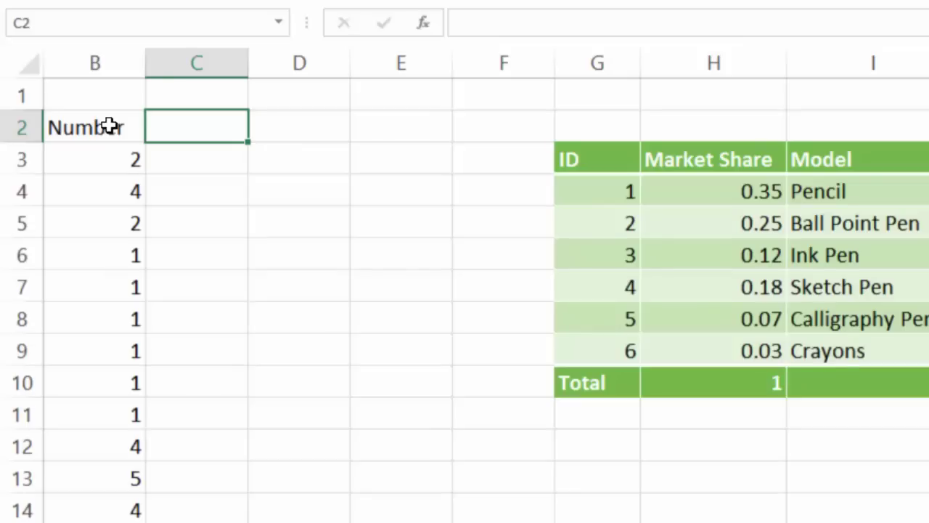
text(Product)
key(Down)
key(ctrl+t)
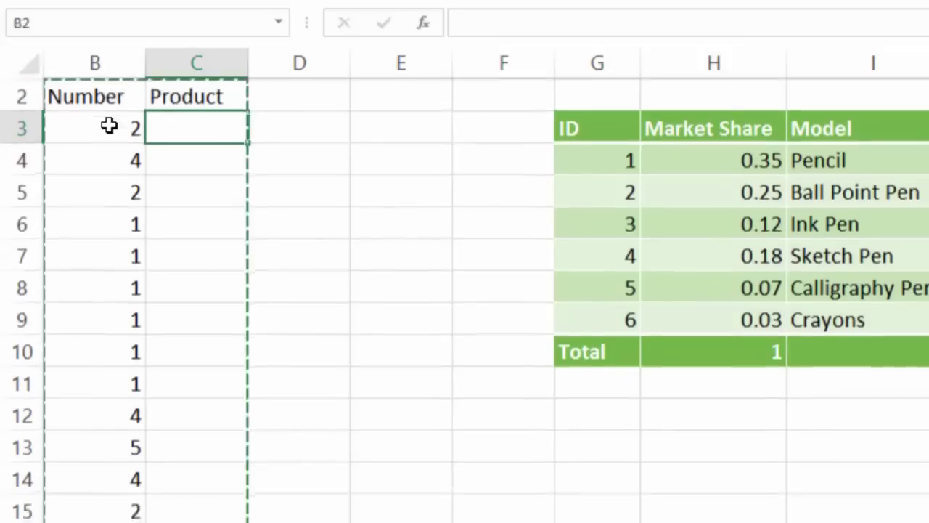
key(Return)
click(193, 132)
text(=vlookup()
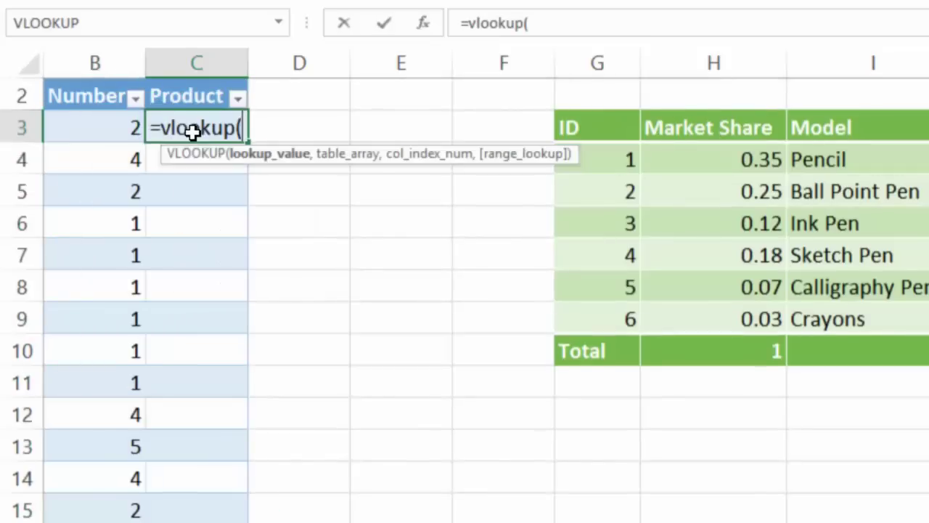
key(Left)
text(,)
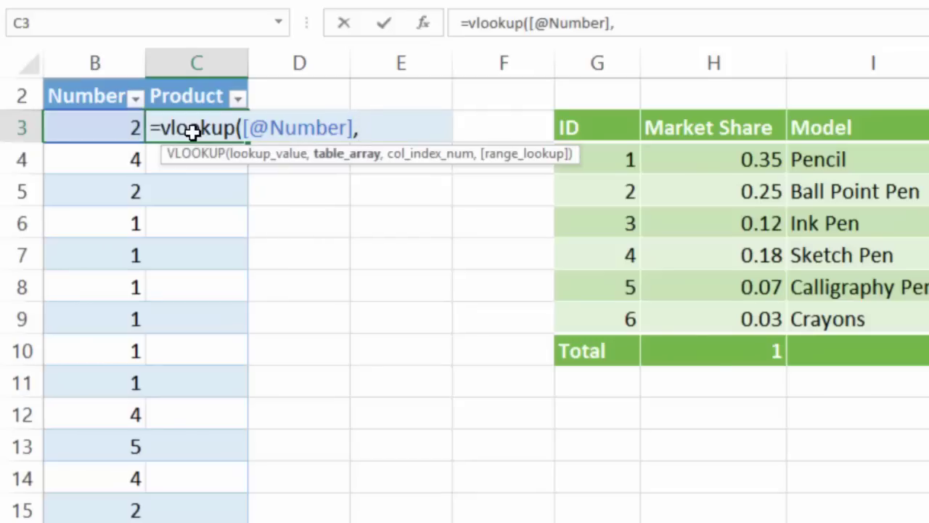
text(Table2,)
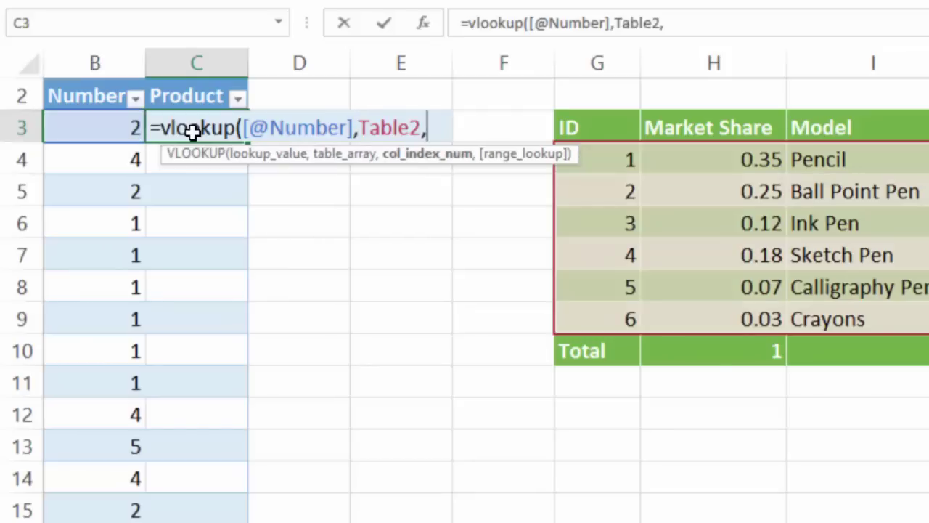
text(3,0)
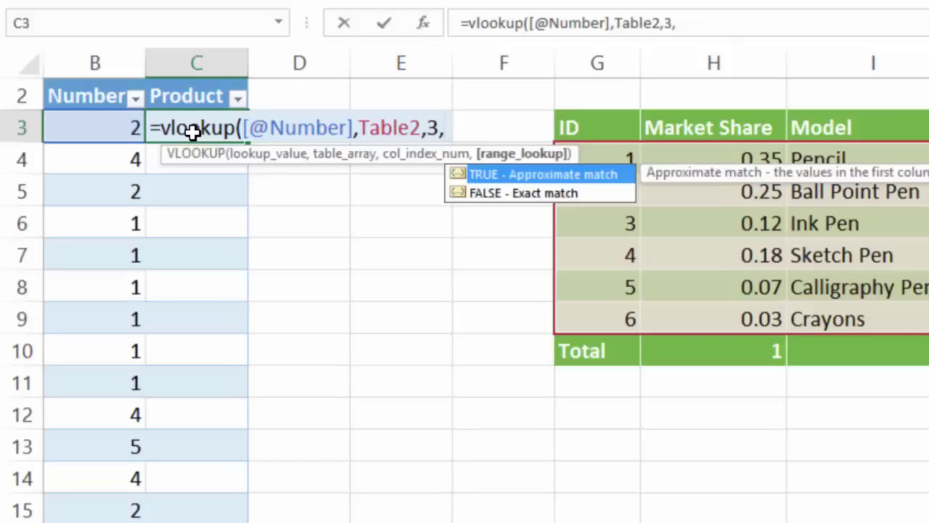
text())
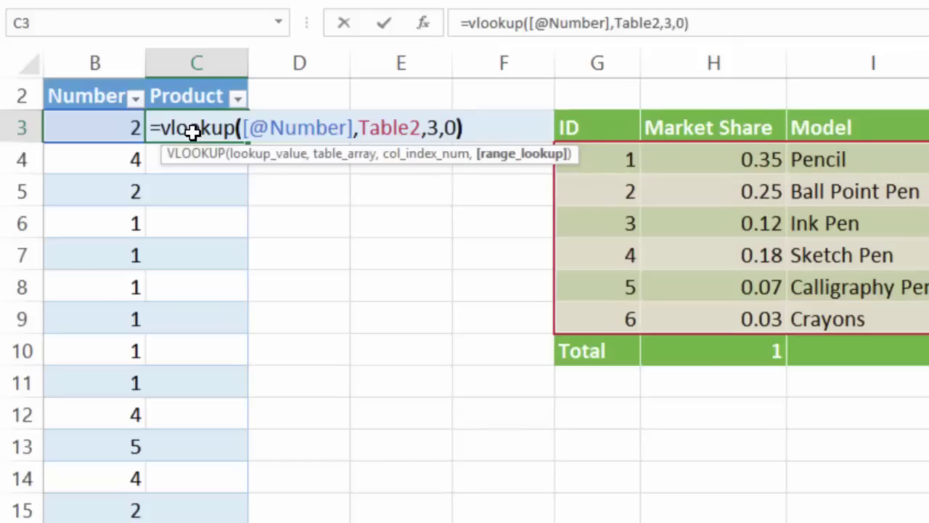
key(Return)
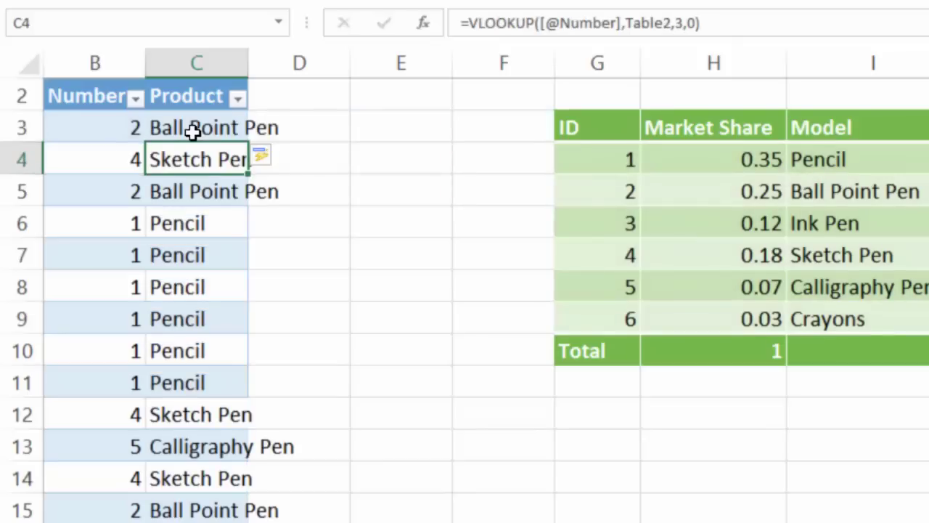
click(199, 128)
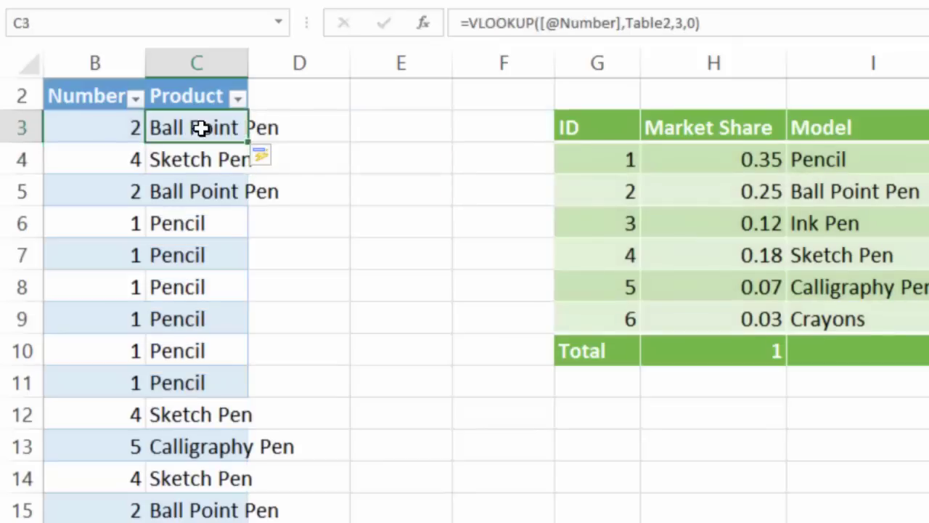
drag(248, 64, 285, 76)
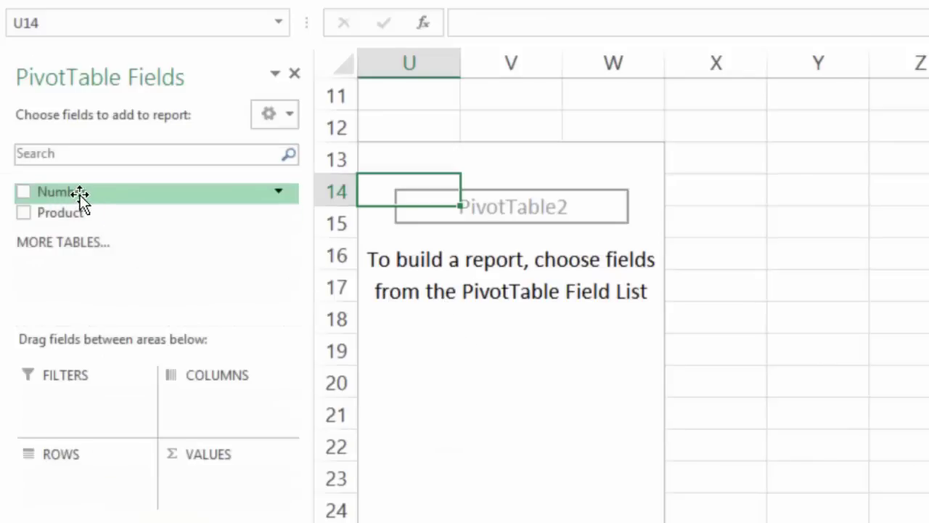
- Build the PivotTable with Number as rows and the count of Product as values, shown as % of Column Total
drag(80, 196, 84, 488)
drag(77, 222, 246, 471)
right_click(653, 287)
mouse_move(724, 162)
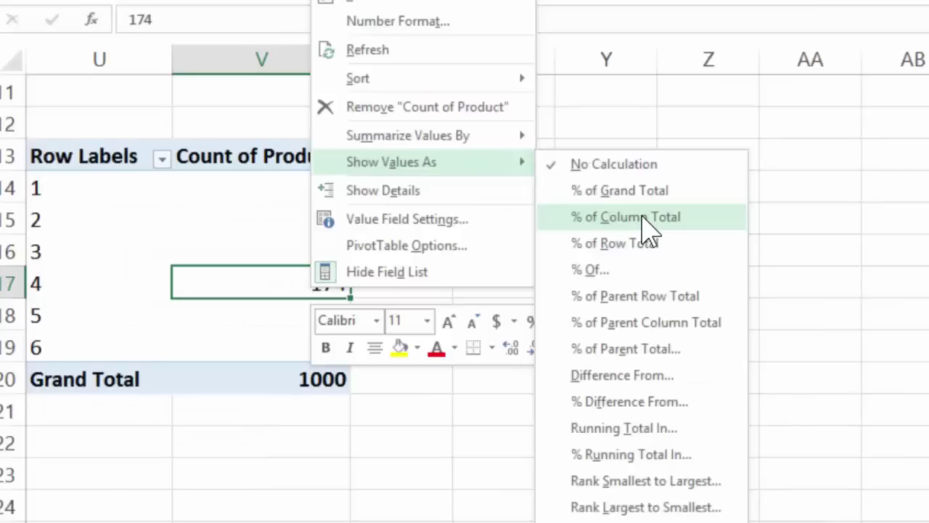
click(642, 217)
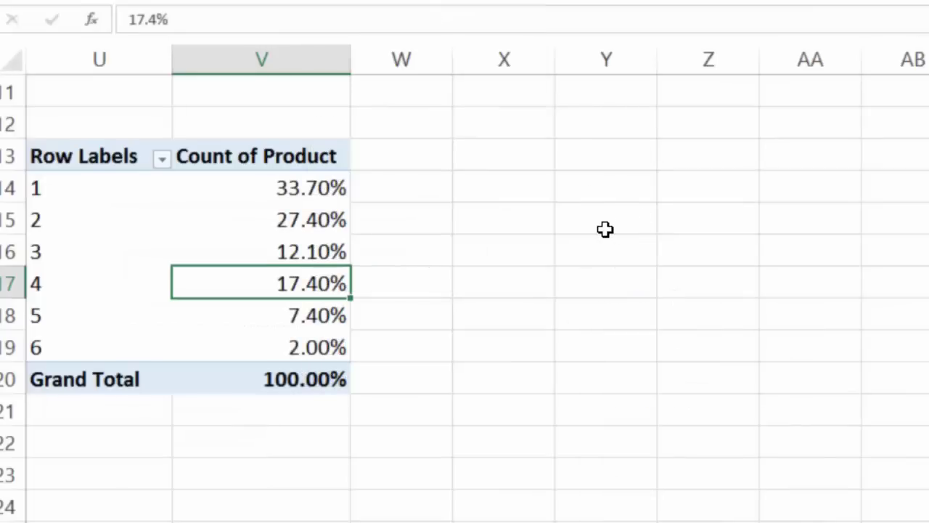